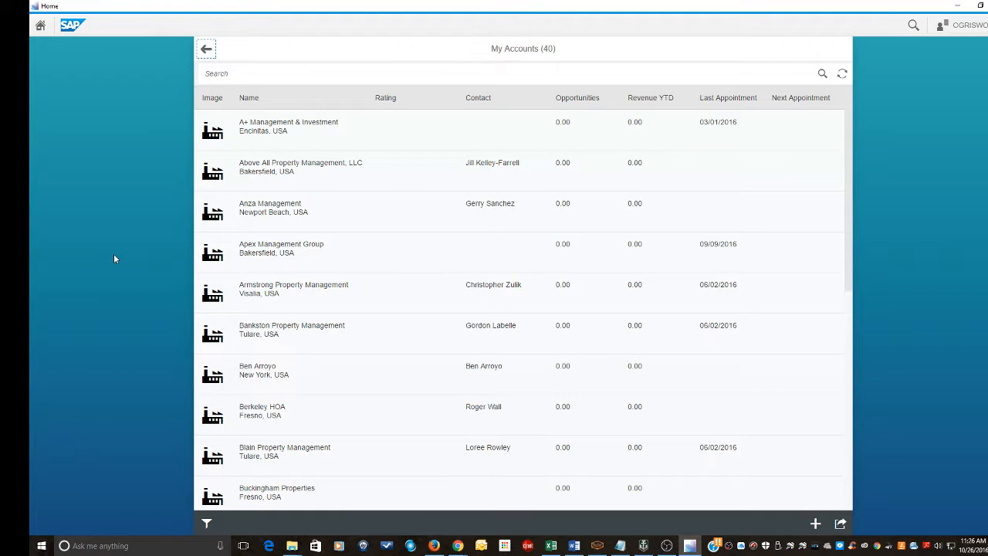
- Search My Accounts for 'Bakersfield Property' and confirm no matching account exists
{"action": "left_click", "coordinate": [230, 73]}
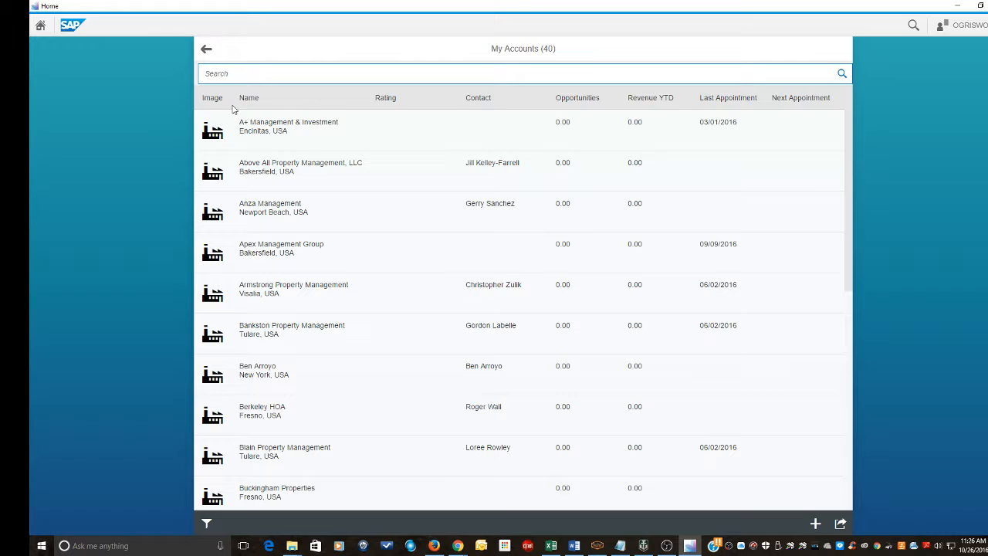
{"action": "type", "text": "Bakersfield Property"}
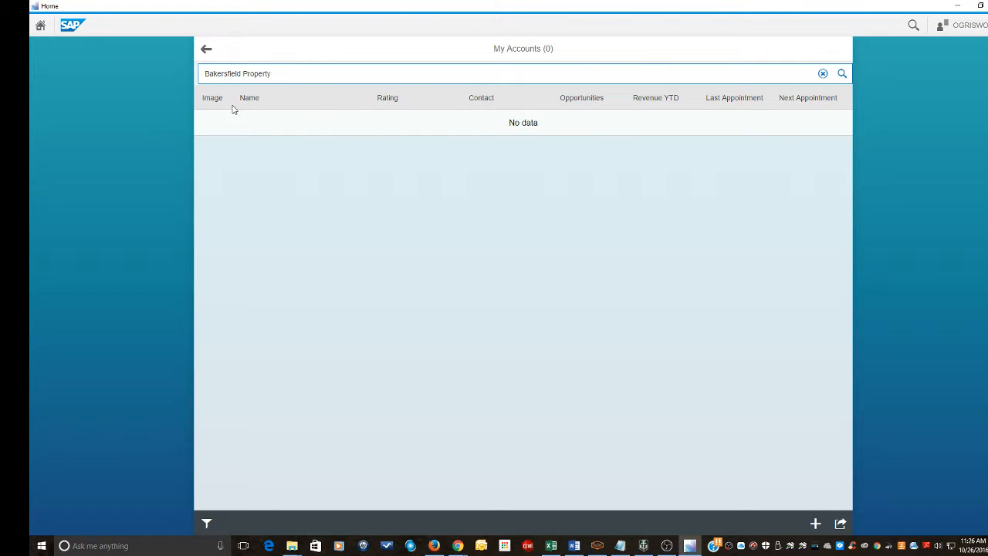
- Clear the account search and start a new Corporate Account
{"action": "key", "text": "BackSpace"}
{"action": "key", "text": "BackSpace"}
{"action": "key", "text": "BackSpace"}
{"action": "key", "text": "BackSpace"}
{"action": "key", "text": "BackSpace"}
{"action": "key", "text": "BackSpace"}
{"action": "key", "text": "BackSpace"}
{"action": "key", "text": "BackSpace"}
{"action": "key", "text": "BackSpace"}
{"action": "key", "text": "BackSpace"}
{"action": "key", "text": "BackSpace"}
{"action": "key", "text": "BackSpace"}
{"action": "key", "text": "BackSpace"}
{"action": "key", "text": "BackSpace"}
{"action": "key", "text": "BackSpace"}
{"action": "key", "text": "BackSpace"}
{"action": "key", "text": "BackSpace"}
{"action": "key", "text": "BackSpace"}
{"action": "key", "text": "BackSpace"}
{"action": "key", "text": "BackSpace"}
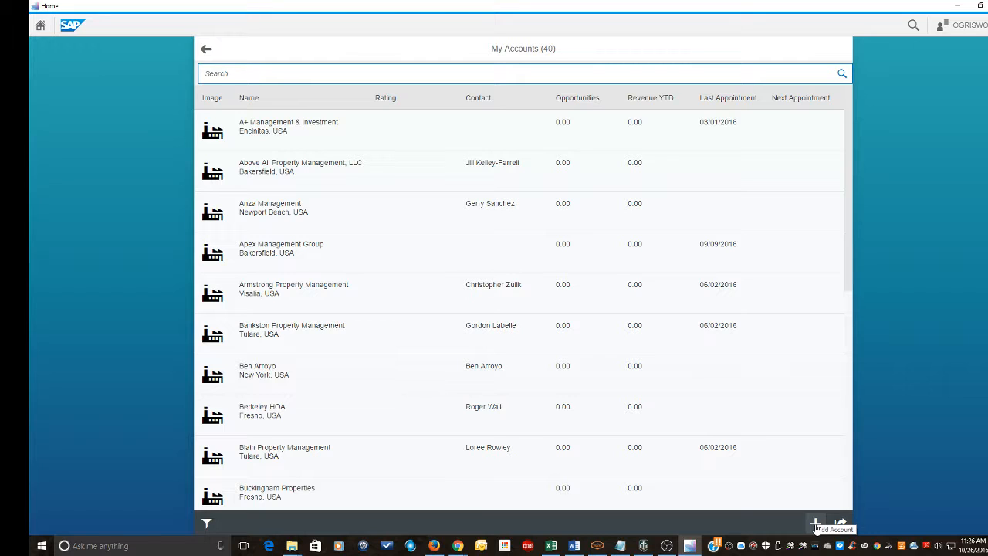
{"action": "left_click", "coordinate": [817, 525]}
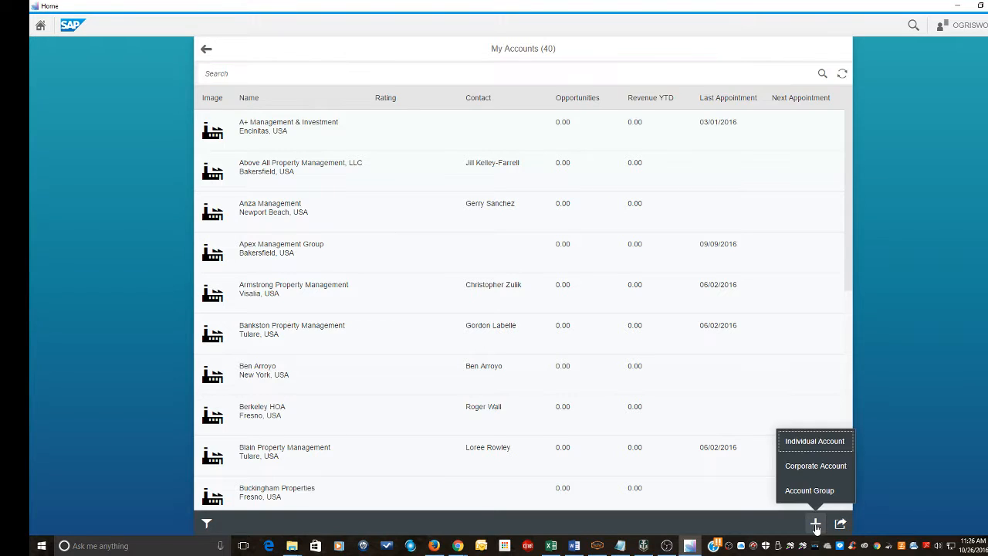
{"action": "left_click", "coordinate": [801, 470]}
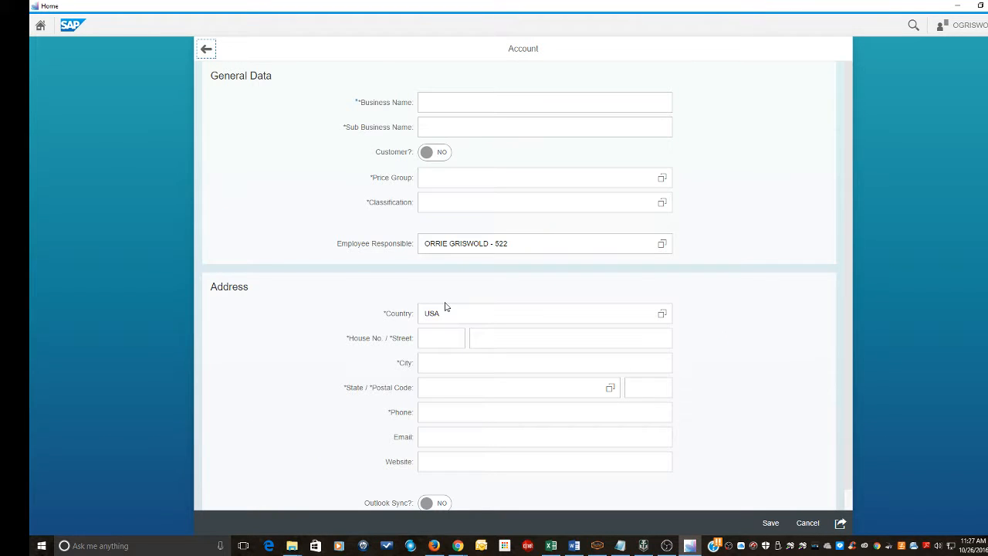
- Enter 'Bakersfield Property Management' as the new account's business name
{"action": "left_click", "coordinate": [458, 102]}
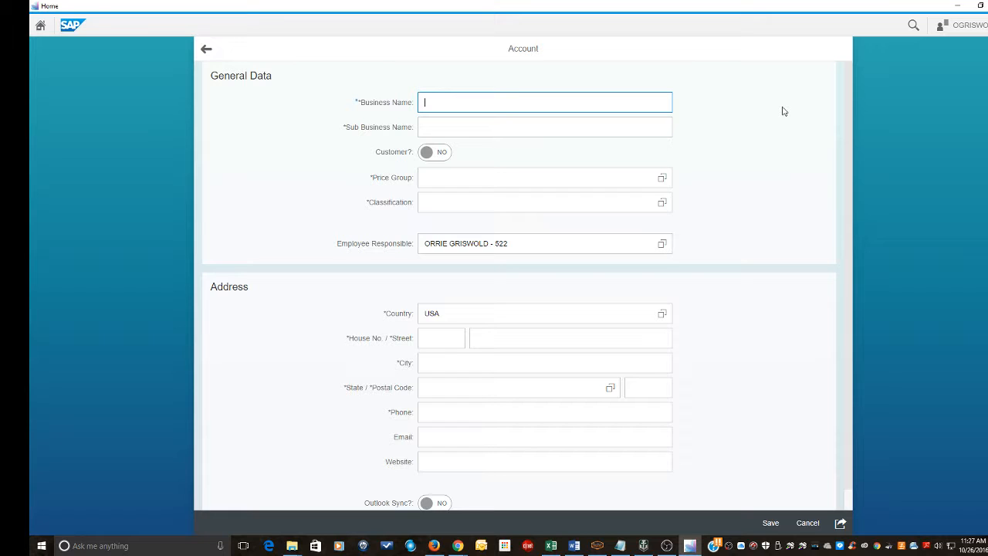
{"action": "type", "text": "Bakersfield"}
{"action": "type", "text": "Property Management"}
{"action": "key", "text": "Tab"}
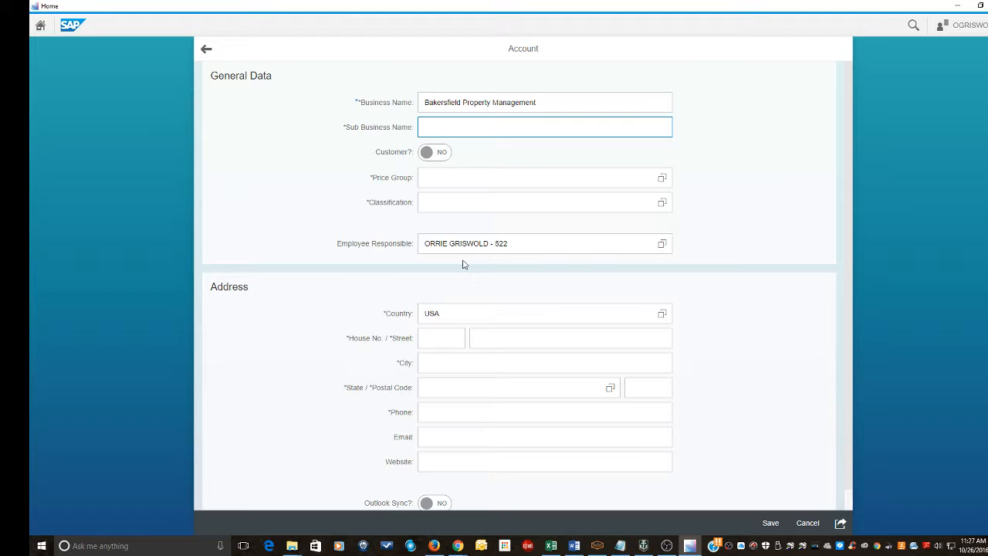
{"action": "left_click", "coordinate": [431, 311]}
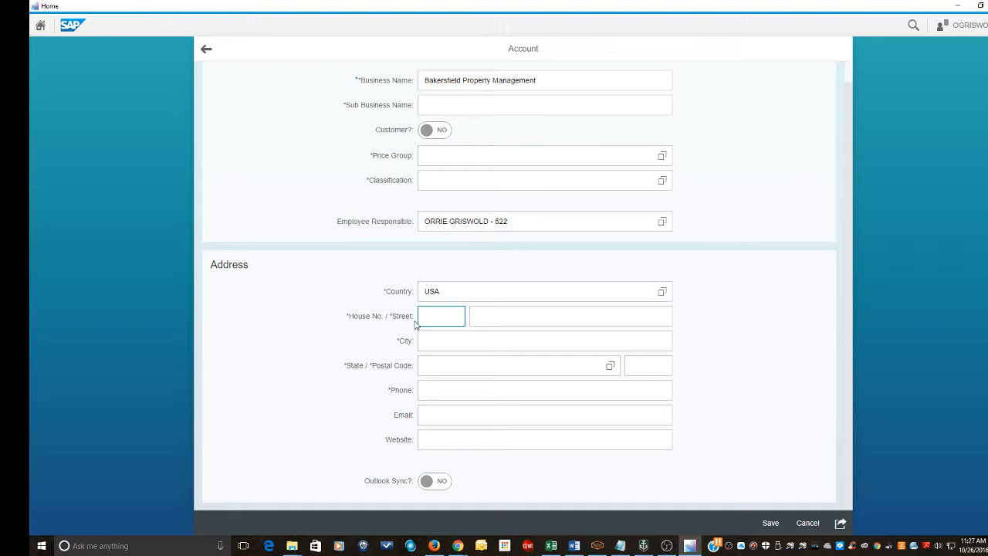
- Fill in the account's house number and street, with Bakersfield as the city
{"action": "key", "text": "Tab"}
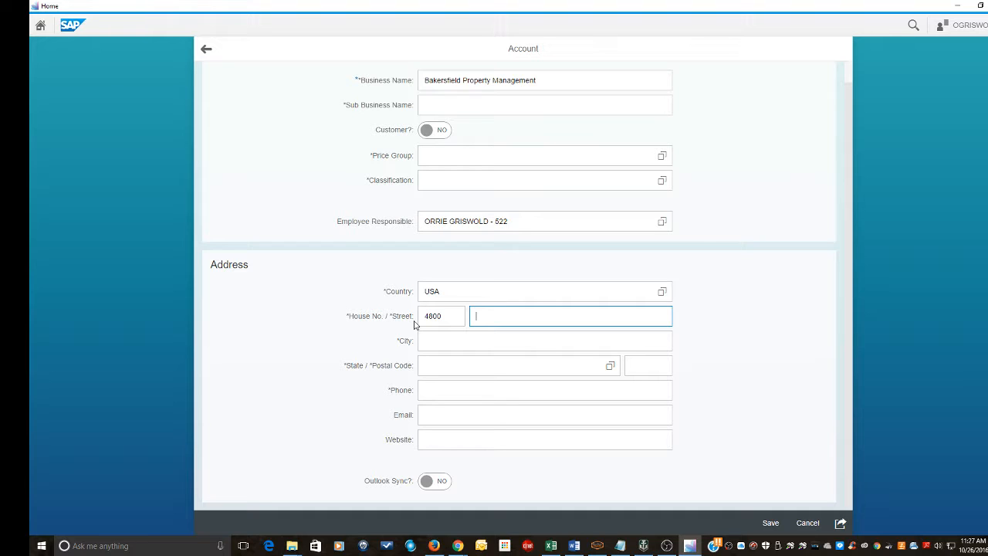
{"action": "key", "text": "Tab"}
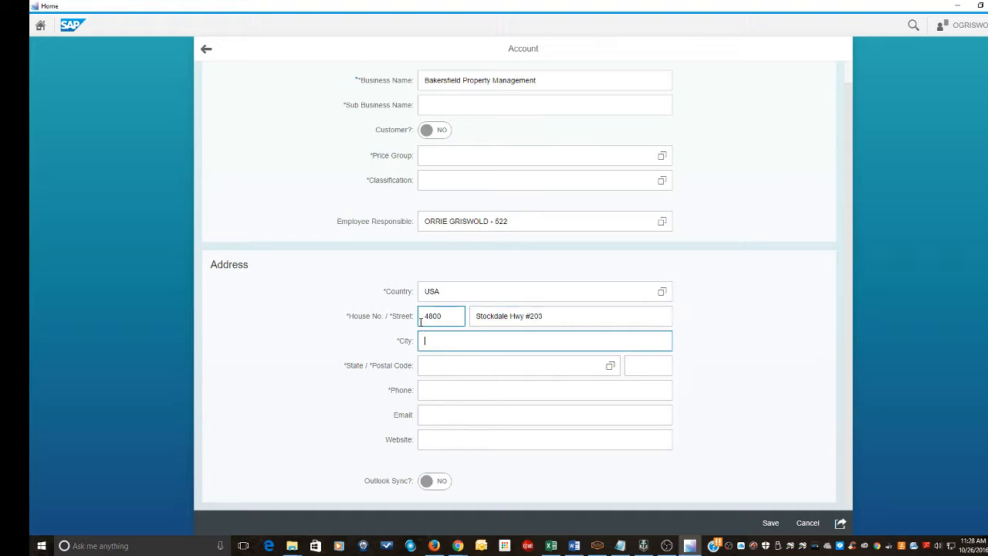
{"action": "type", "text": "Bakersfield"}
{"action": "left_click", "coordinate": [437, 365]}
{"action": "left_click", "coordinate": [473, 365]}
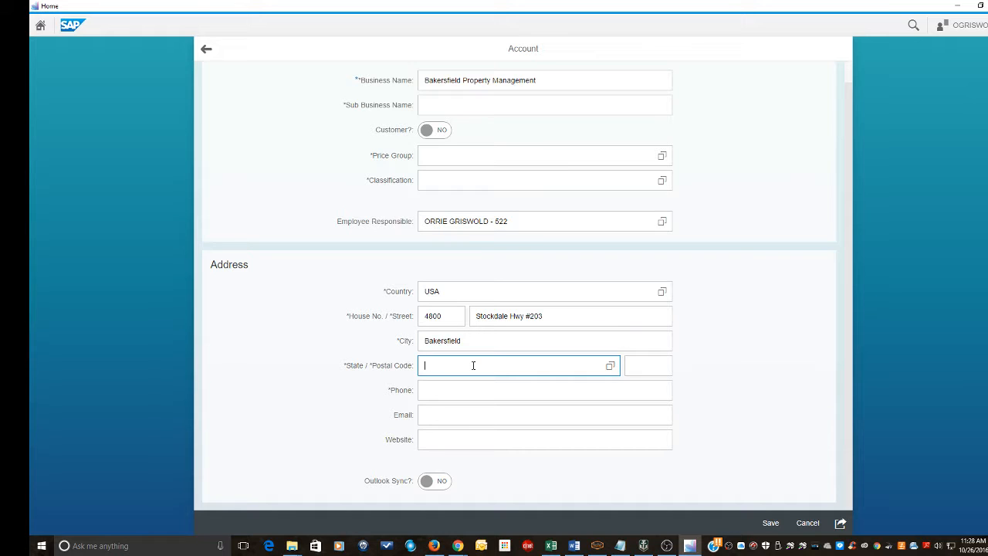
- Set the account's State to California from the states list
{"action": "type", "text": "Ca"}
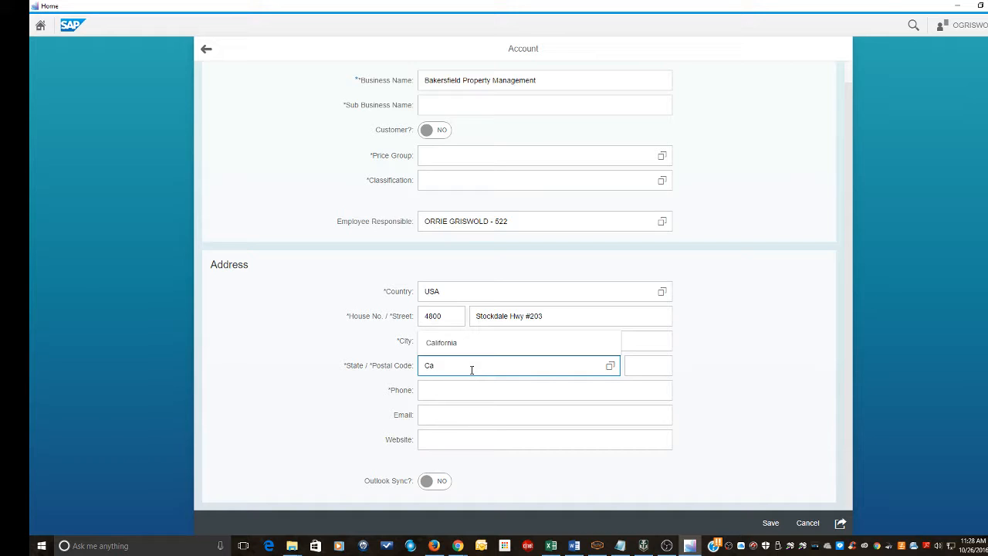
{"action": "left_click_drag", "start_coordinate": [472, 370], "coordinate": [401, 363]}
{"action": "left_click", "coordinate": [610, 366]}
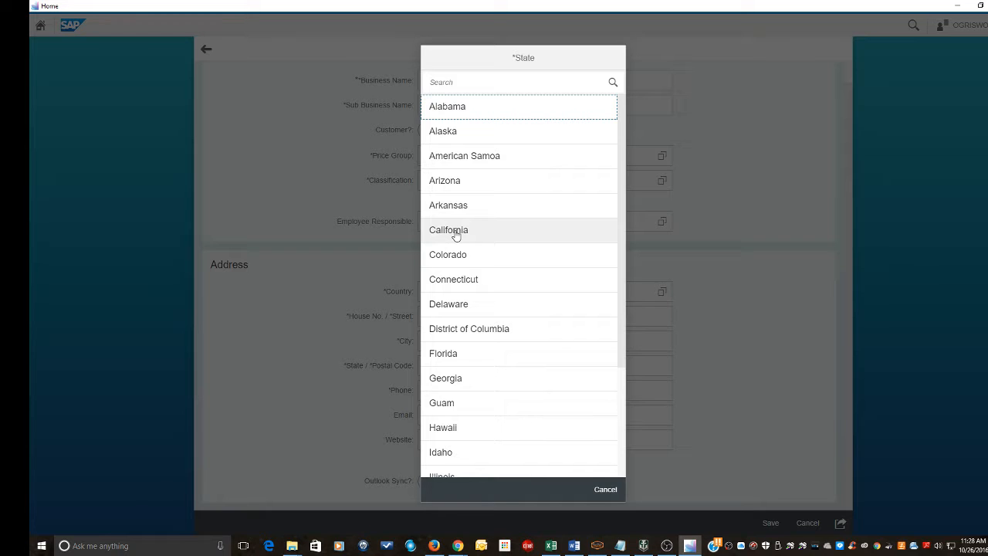
{"action": "left_click", "coordinate": [456, 231]}
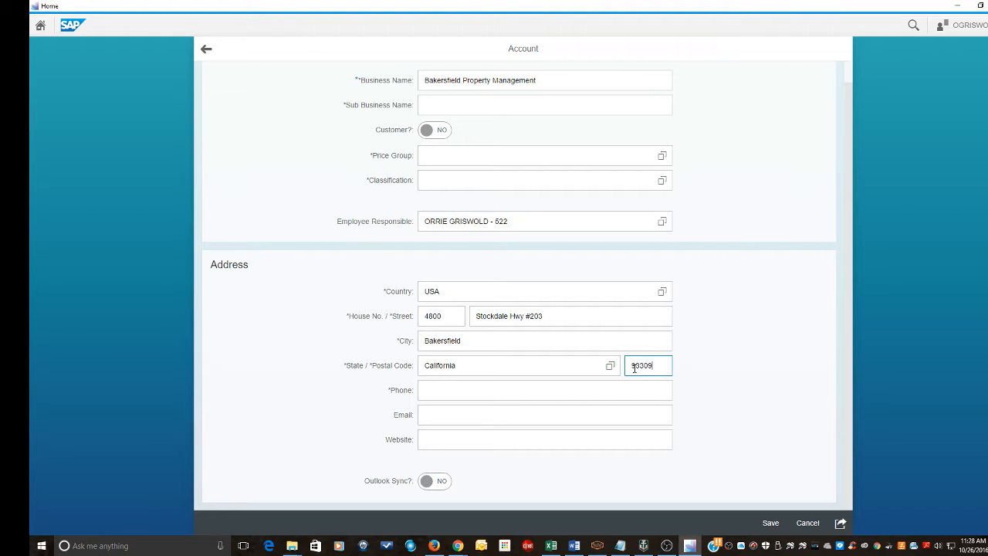
- Enter the account's phone number in the Phone field
{"action": "key", "text": "Tab"}
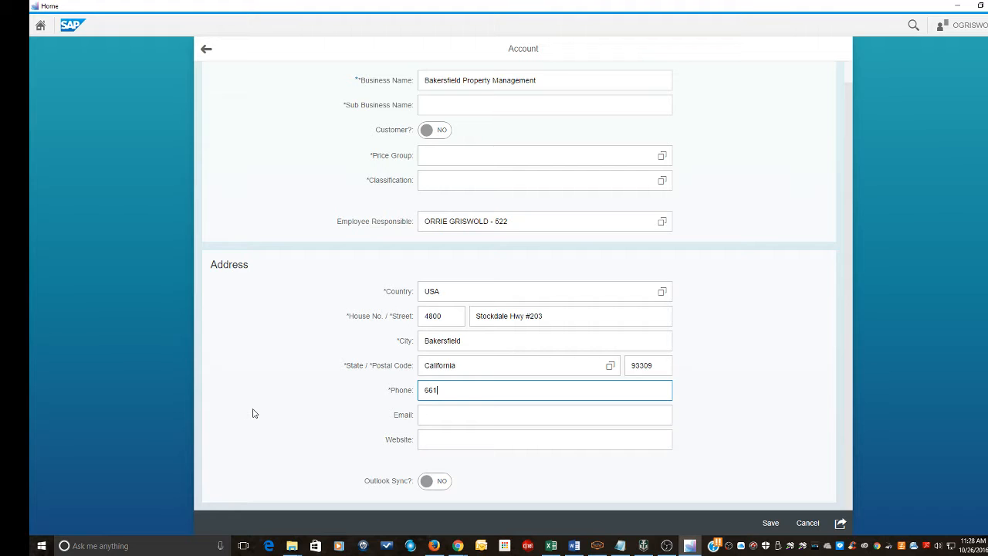
{"action": "left_click", "coordinate": [611, 367]}
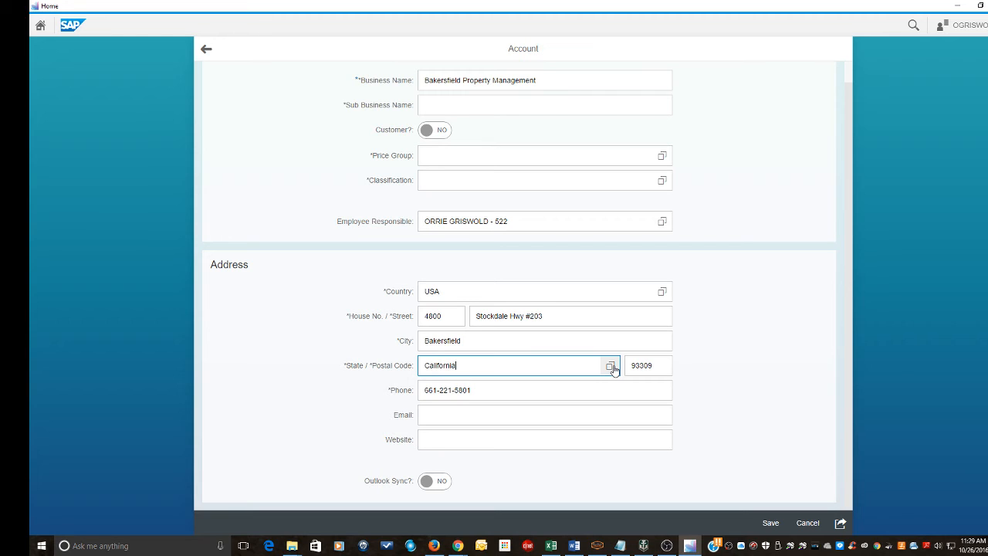
- Save the Bakersfield Property Management corporate account, opening its detail page
{"action": "left_click", "coordinate": [771, 525]}
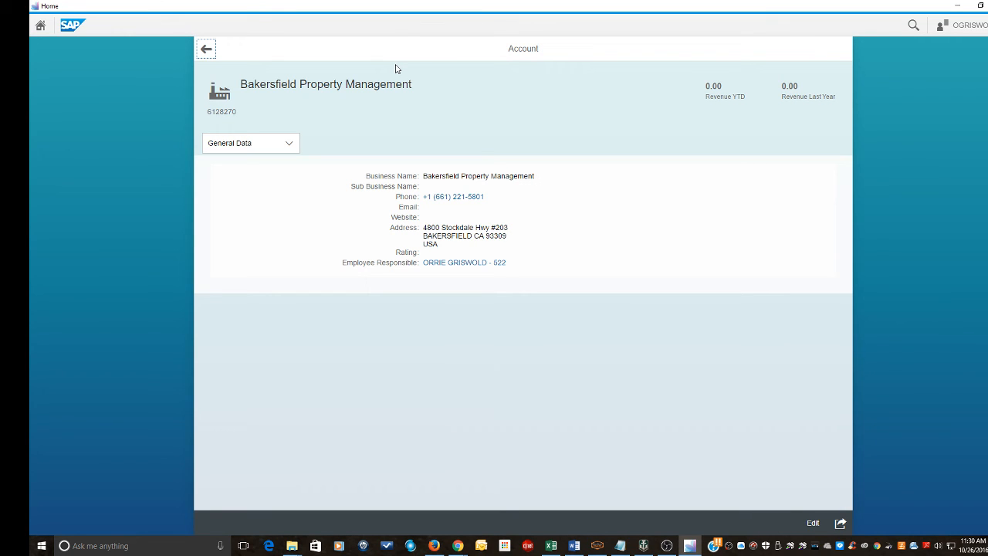